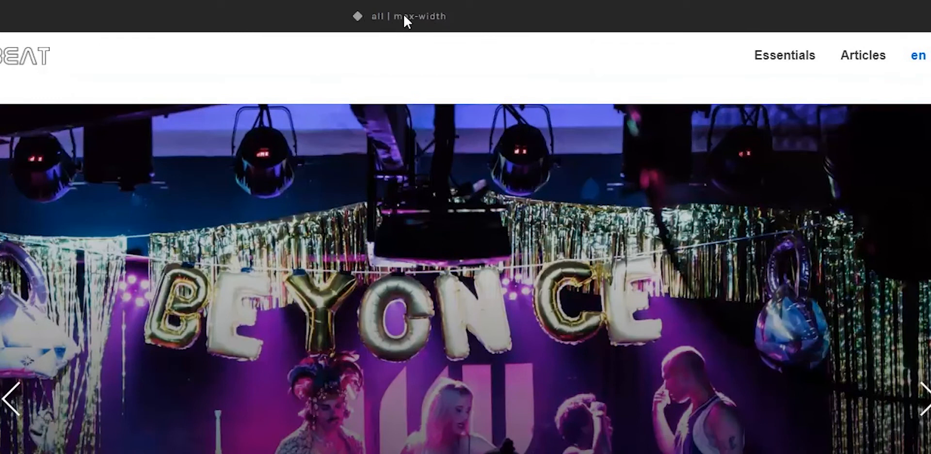
Step: Check the available languages and breakpoints and display the homepage's style properties
left_click(361, 20)
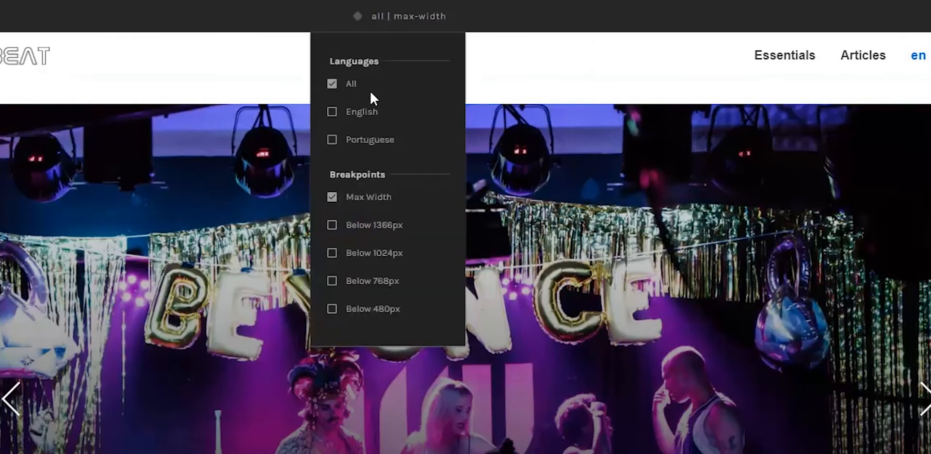
left_click(382, 17)
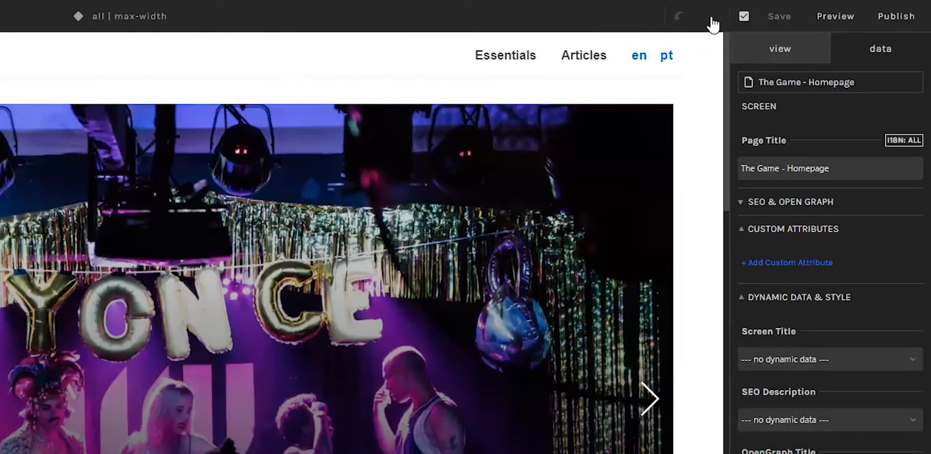
left_click(744, 19)
left_click(782, 55)
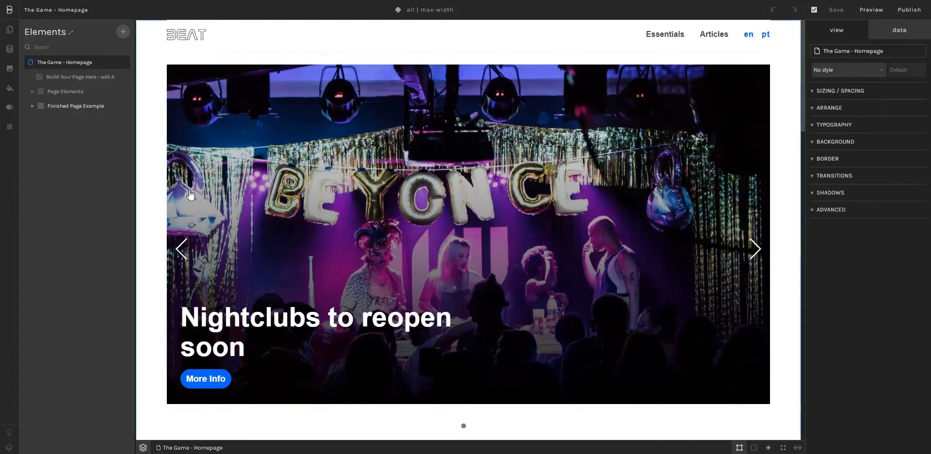
Step: Select the slider's "Nightclubs to reopen soon" title, with the element tree widened, and examine its style states and advanced options
left_click(323, 329)
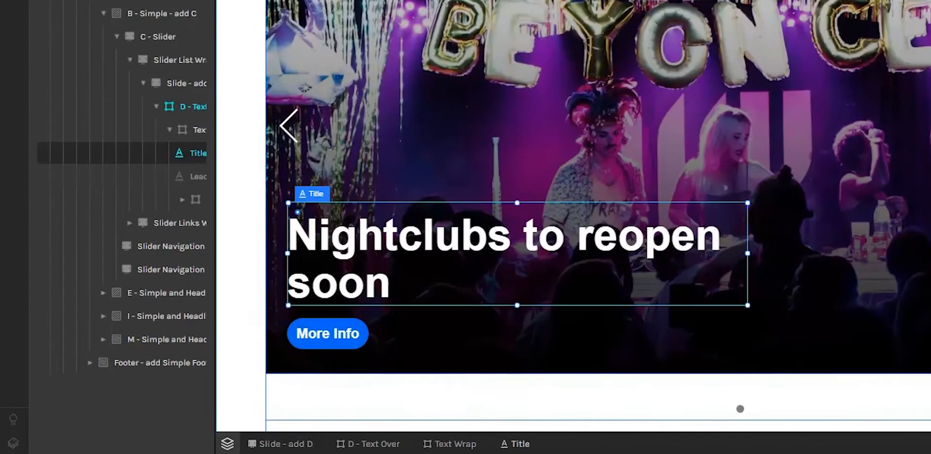
left_click_drag(214, 148, 255, 148)
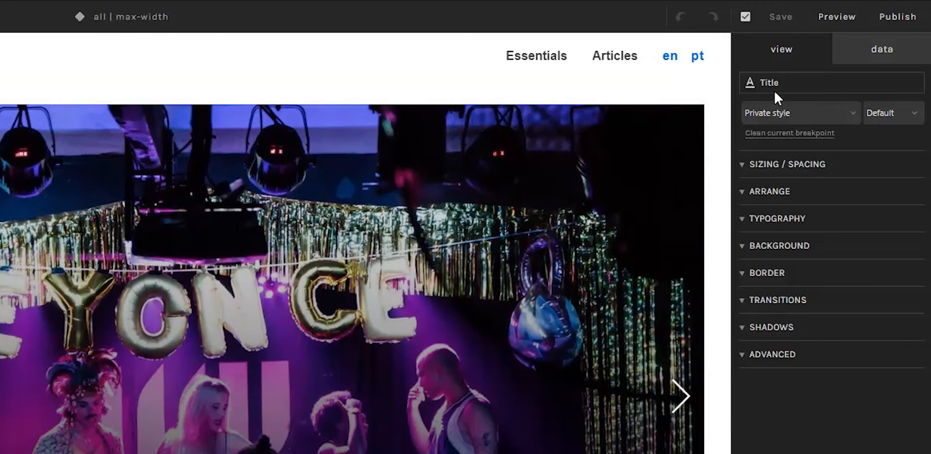
left_click(878, 50)
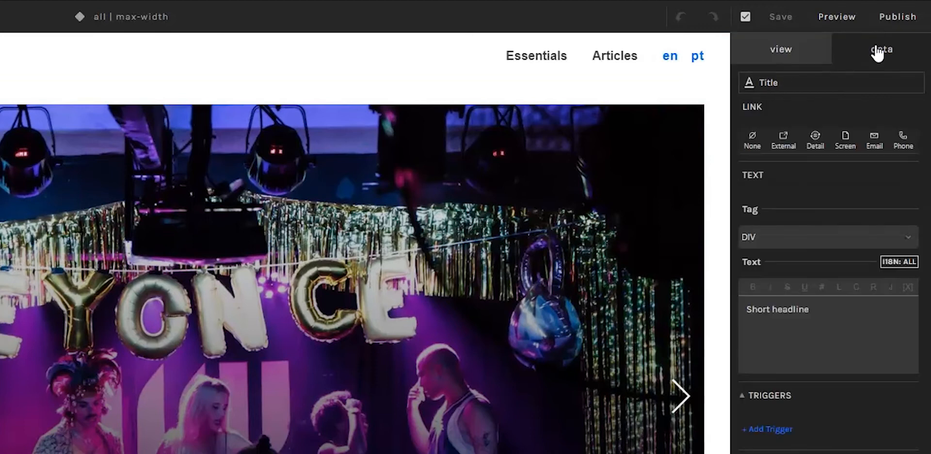
left_click(799, 57)
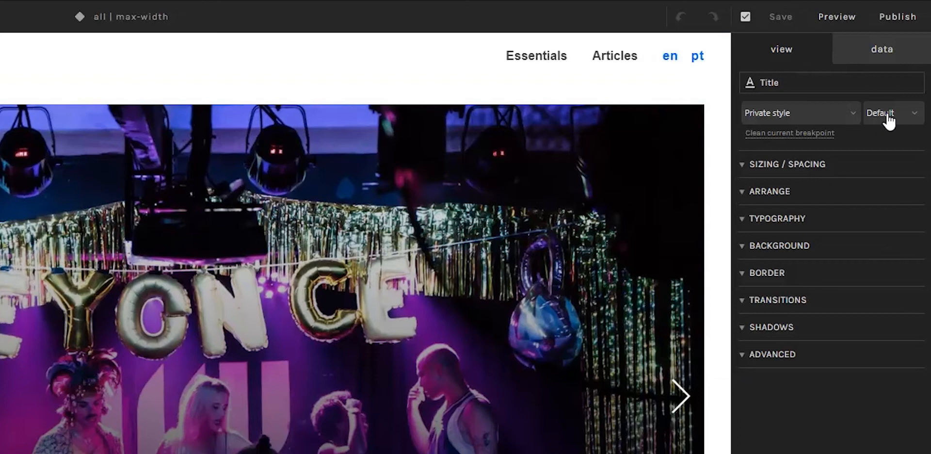
left_click(910, 116)
left_click(910, 116)
left_click(784, 363)
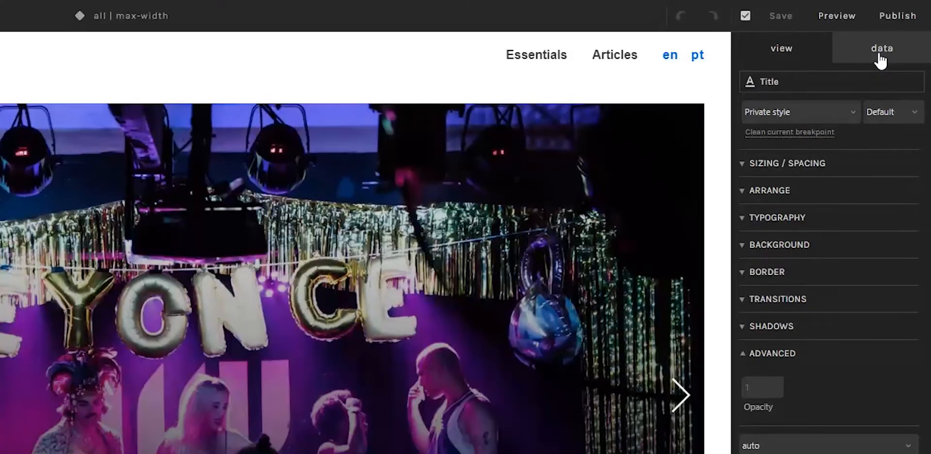
Step: Examine the title's text content, triggers, custom attributes, dynamic data sources and visibility conditions
left_click(879, 57)
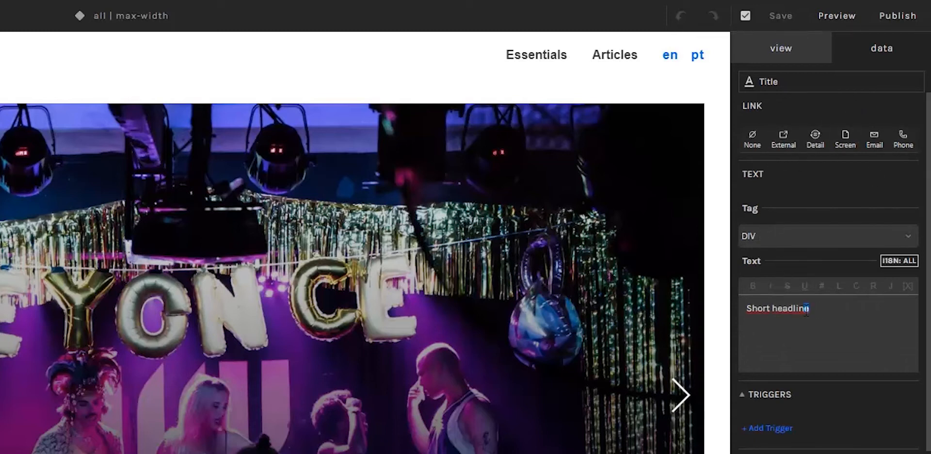
left_click_drag(806, 313, 751, 312)
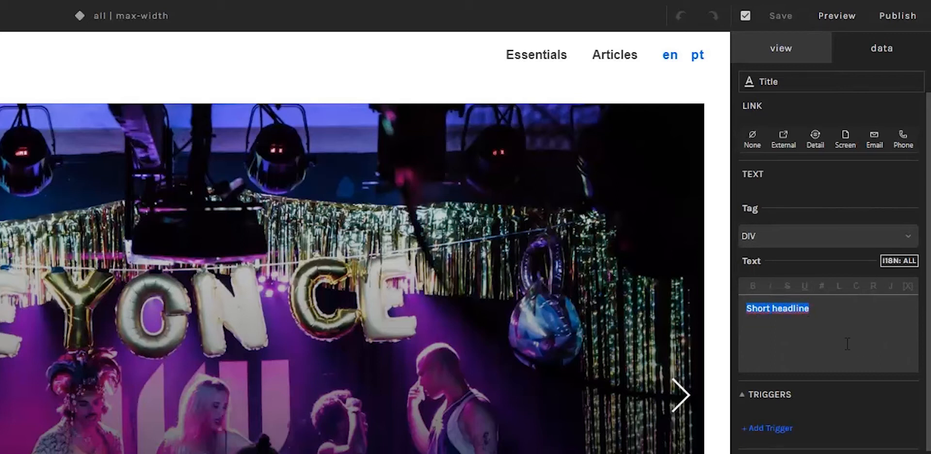
scroll(847, 343, "down", 2)
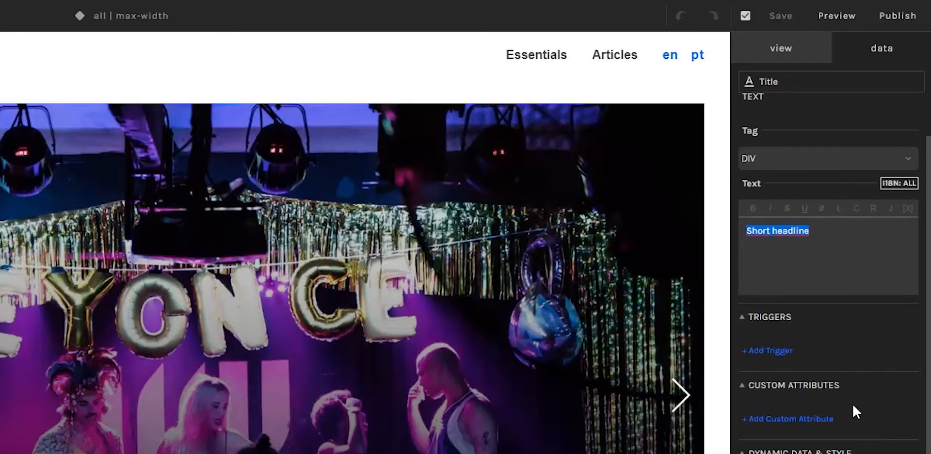
scroll(854, 409, "down", 3)
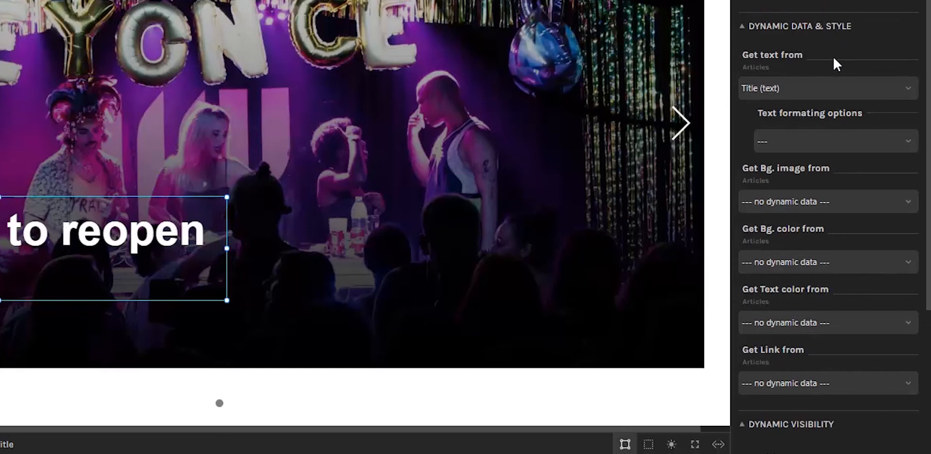
scroll(832, 55, "down", 5)
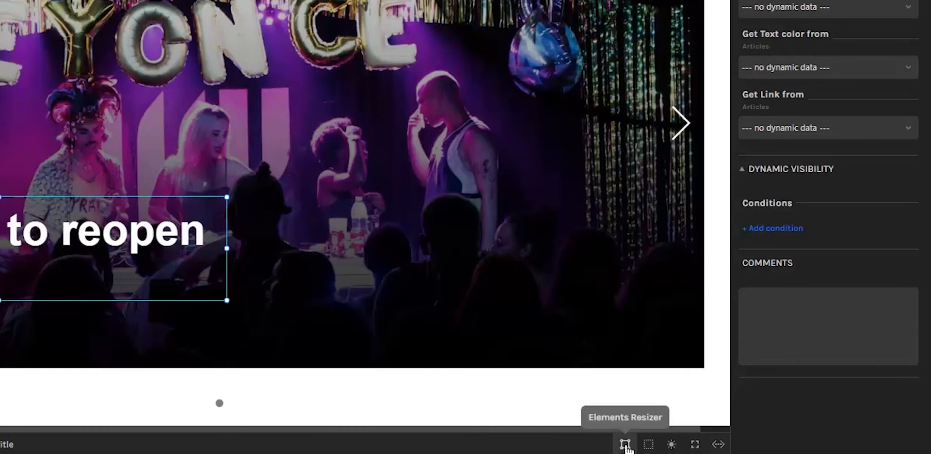
Step: Try the editor's light mode and the element outlines, restoring each to its original state
left_click(671, 444)
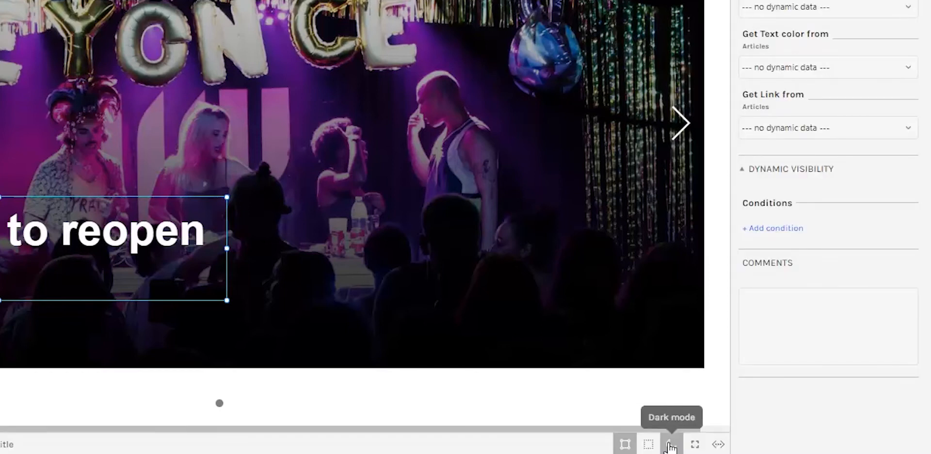
left_click(670, 445)
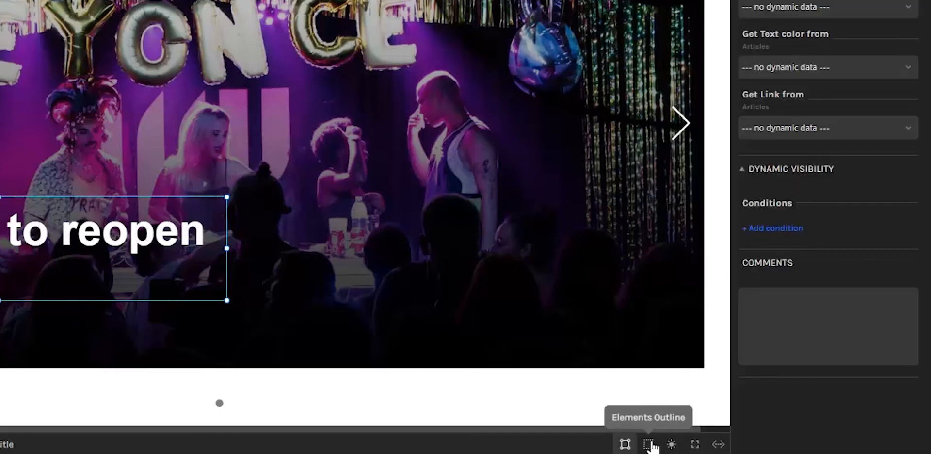
left_click(648, 444)
left_click(649, 444)
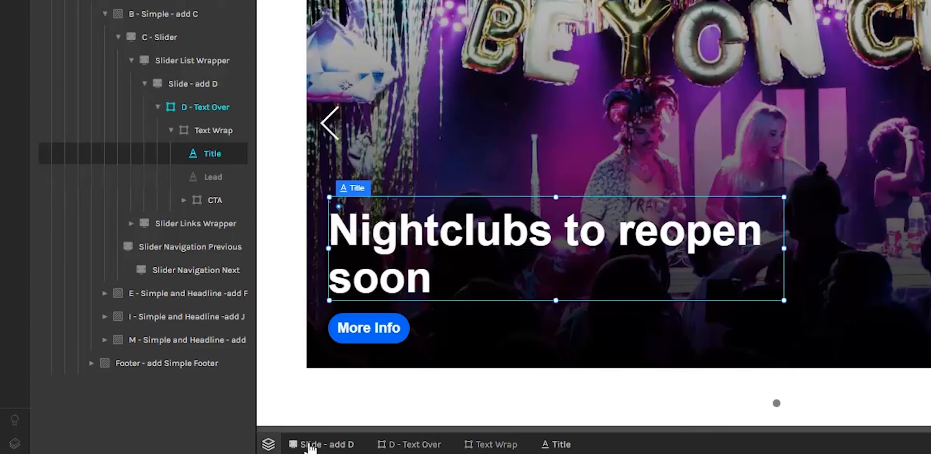
Step: Hide and restore the element tree, and look over the UI objects that can be added to the page
left_click(268, 444)
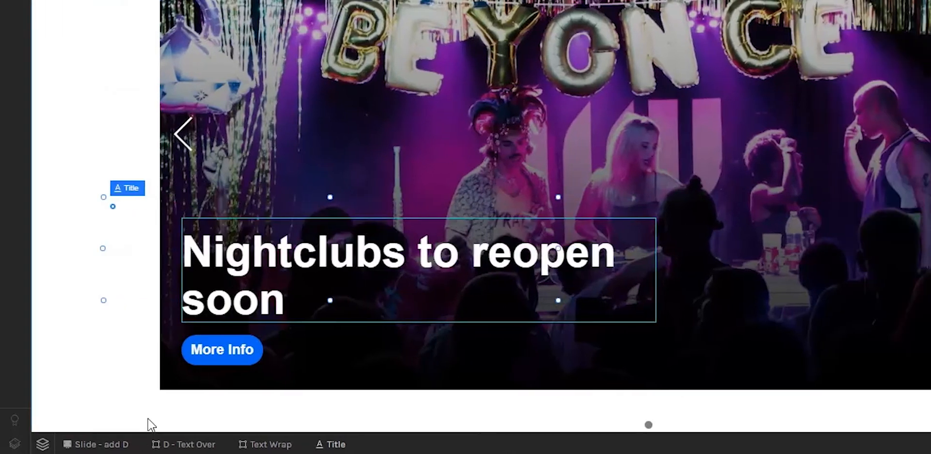
left_click(42, 444)
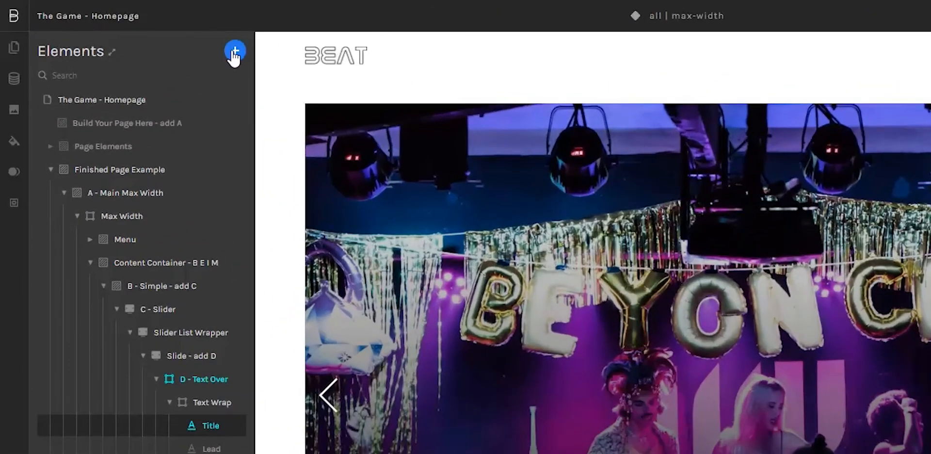
left_click(235, 50)
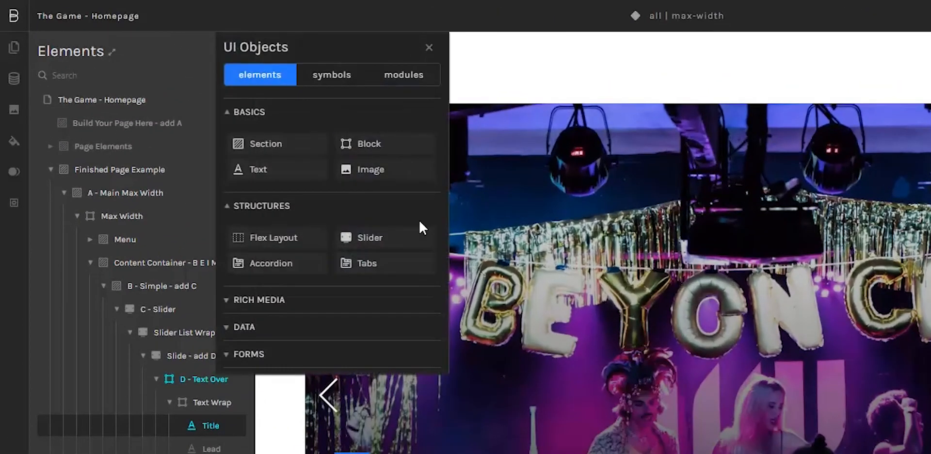
left_click(428, 47)
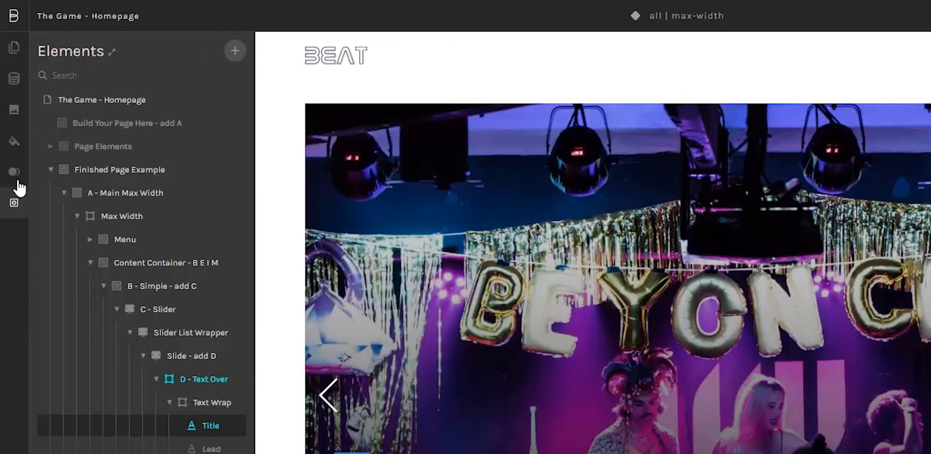
Step: Look through the data collections and view the entries of the [ref] Release Genres collection
left_click(15, 49)
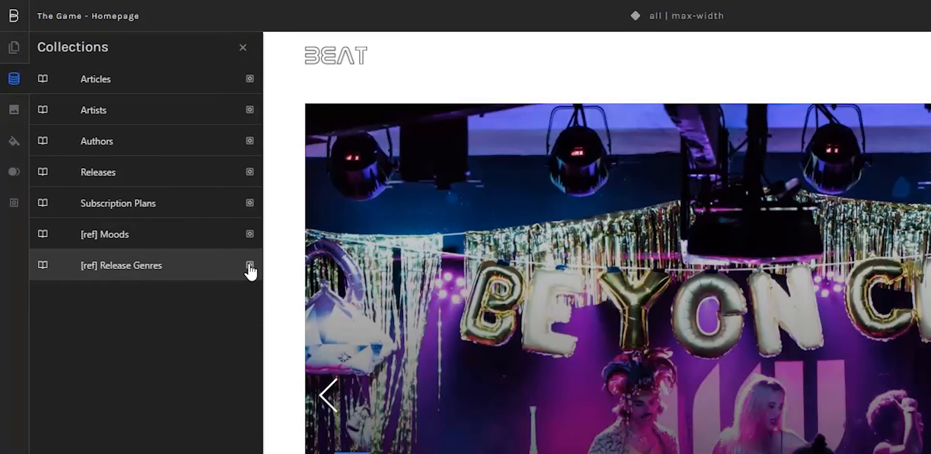
left_click(118, 267)
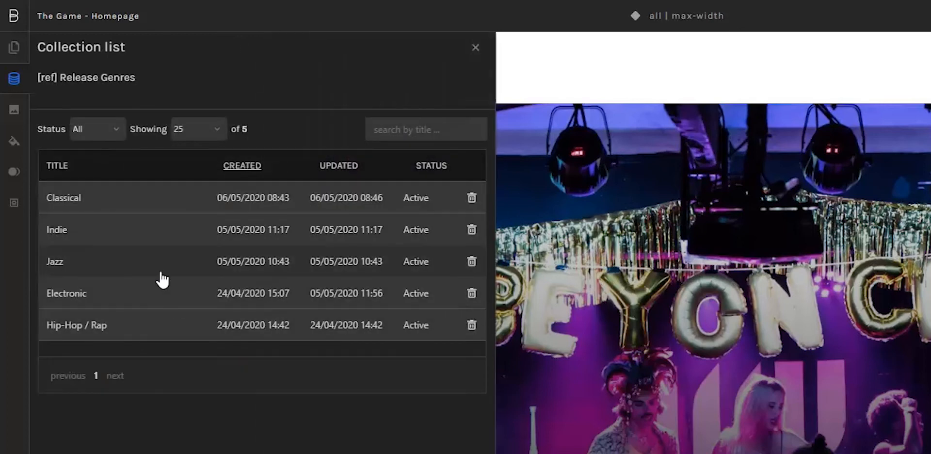
left_click(475, 47)
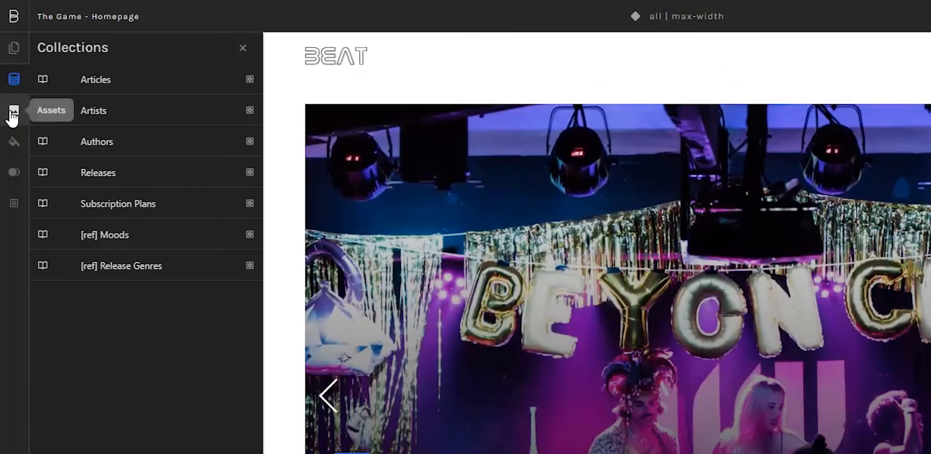
Step: Browse the project's image assets and its uploaded files
left_click(13, 112)
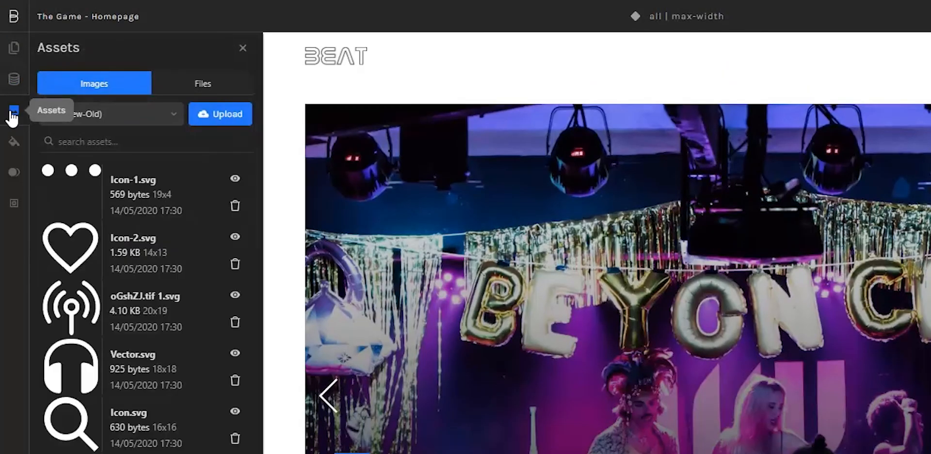
left_click(192, 87)
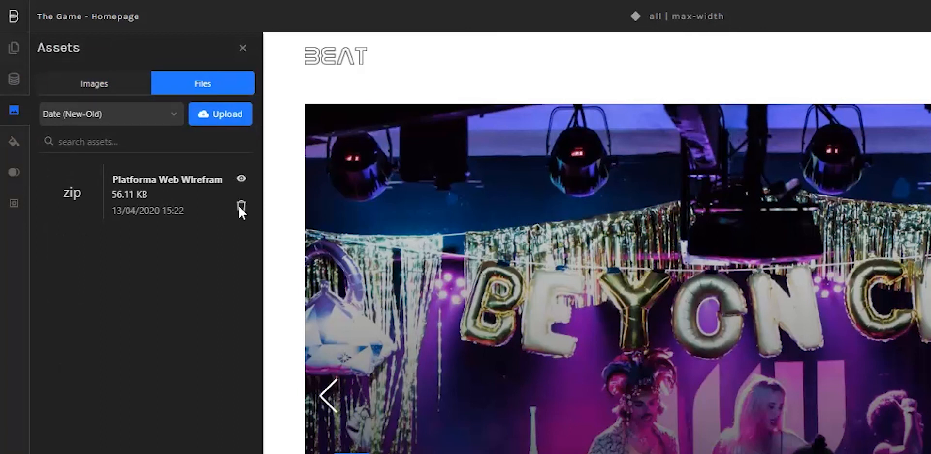
Step: Review the styleguide colors and the library's symbols, and open the project settings
left_click(13, 145)
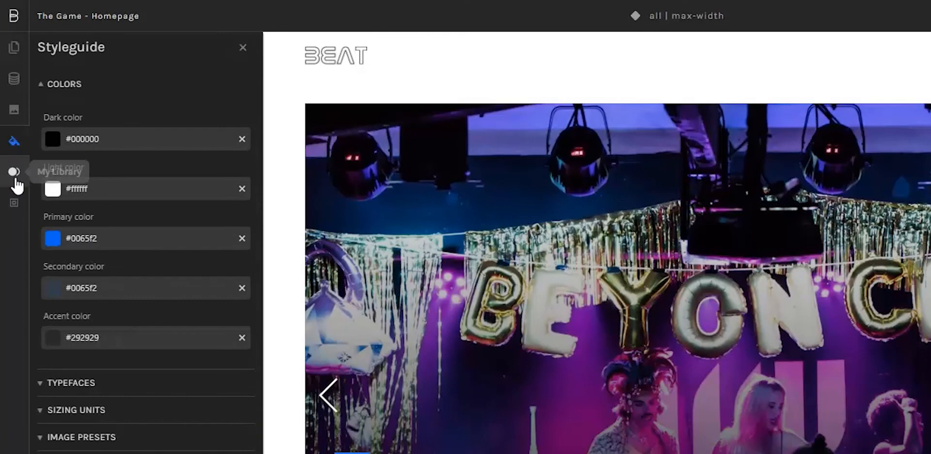
left_click(14, 173)
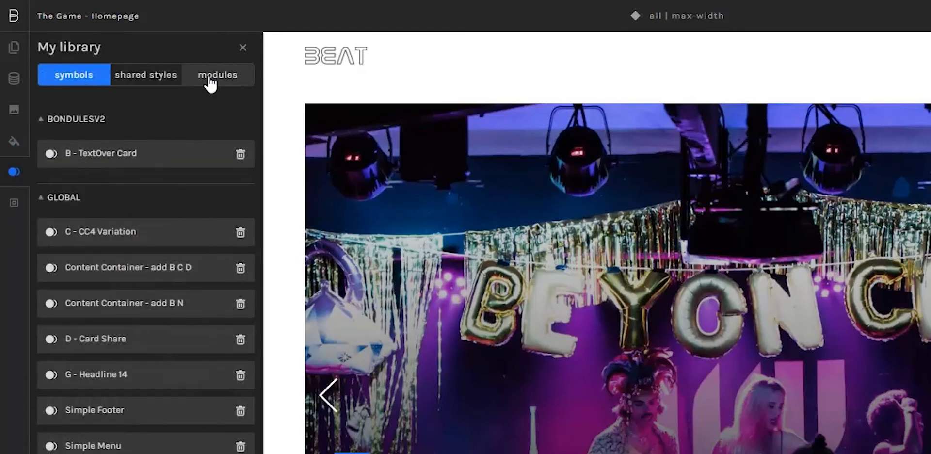
left_click(14, 204)
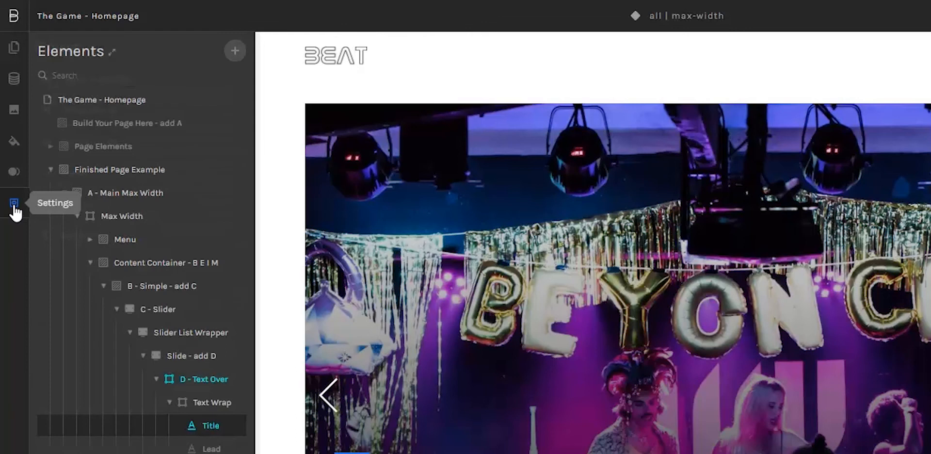